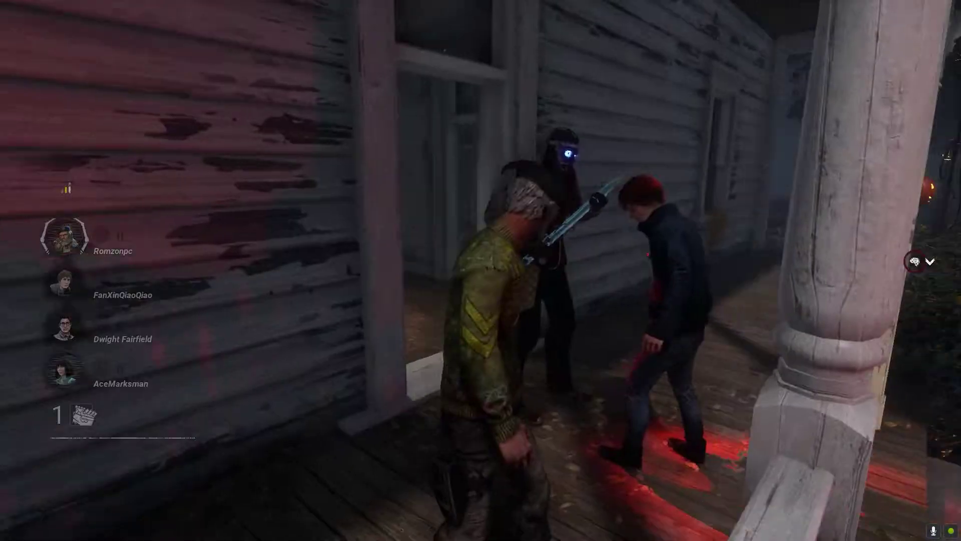
Step: Look through the in-game Graphics settings, then close the menu to return to the match
key("Escape")
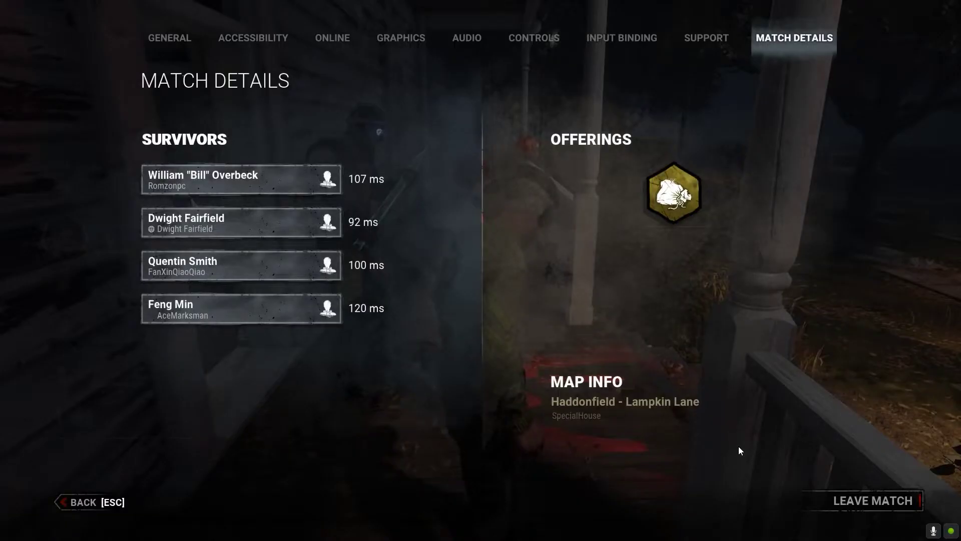
left_click(408, 40)
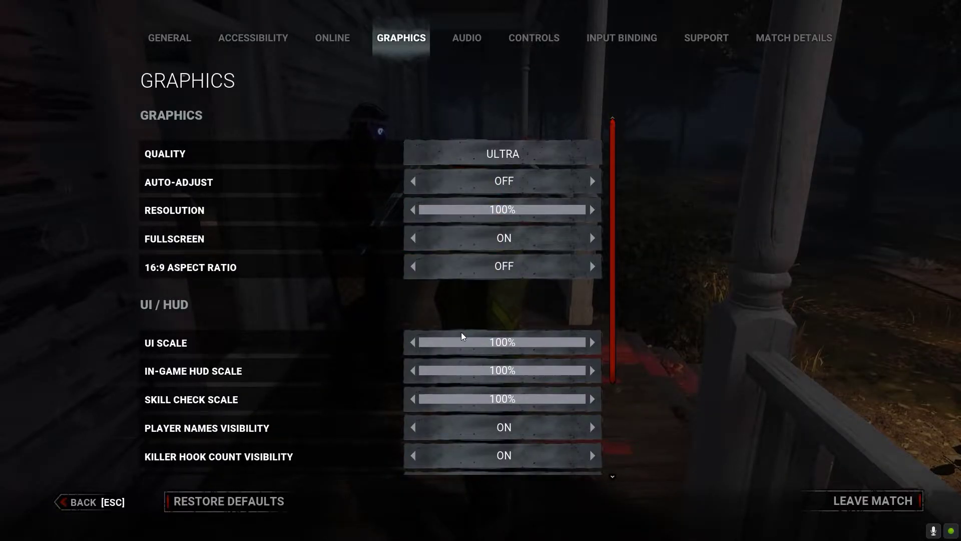
scroll(469, 395, "down", 3)
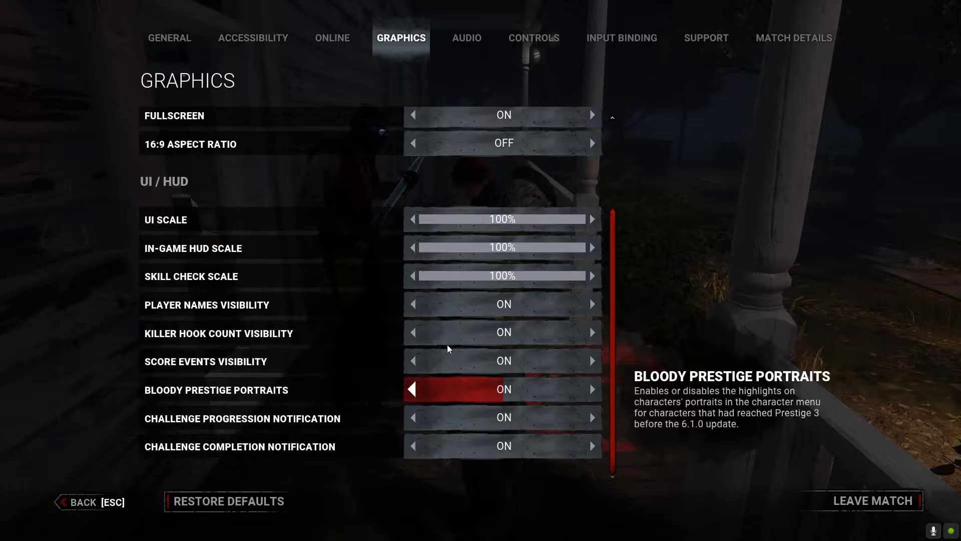
scroll(441, 320, "up", 3)
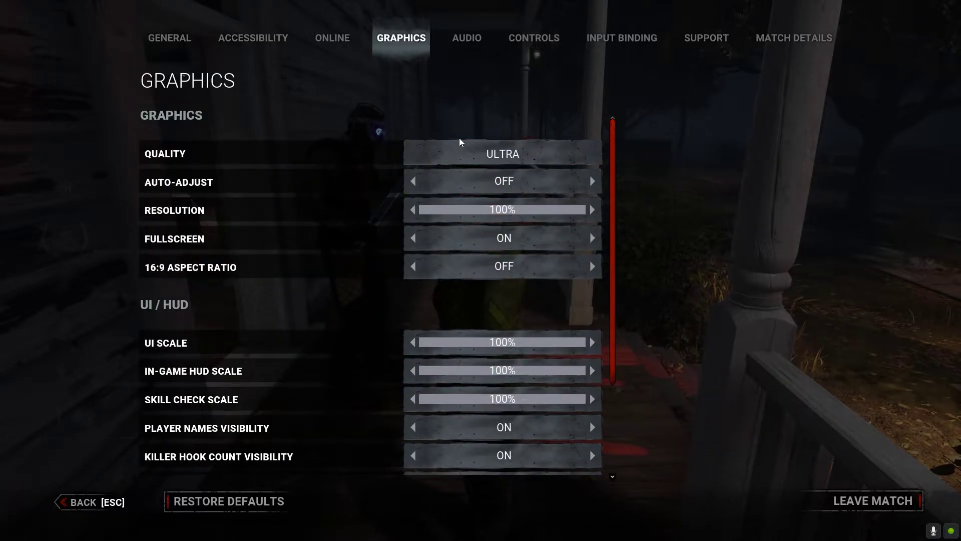
key("Escape")
Step: Run the survivor past the killer and around the tree to the pumpkin porch generator
key("w")
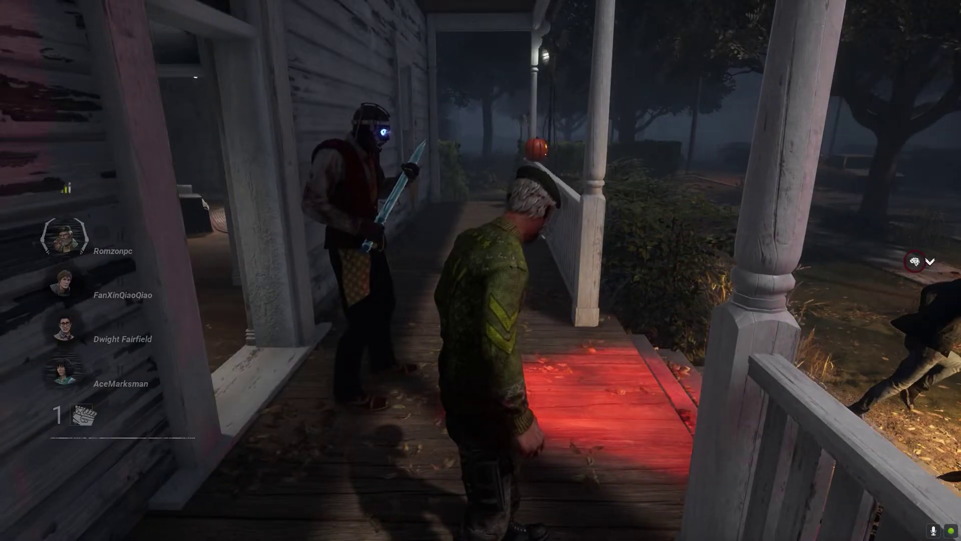
key("shift+w")
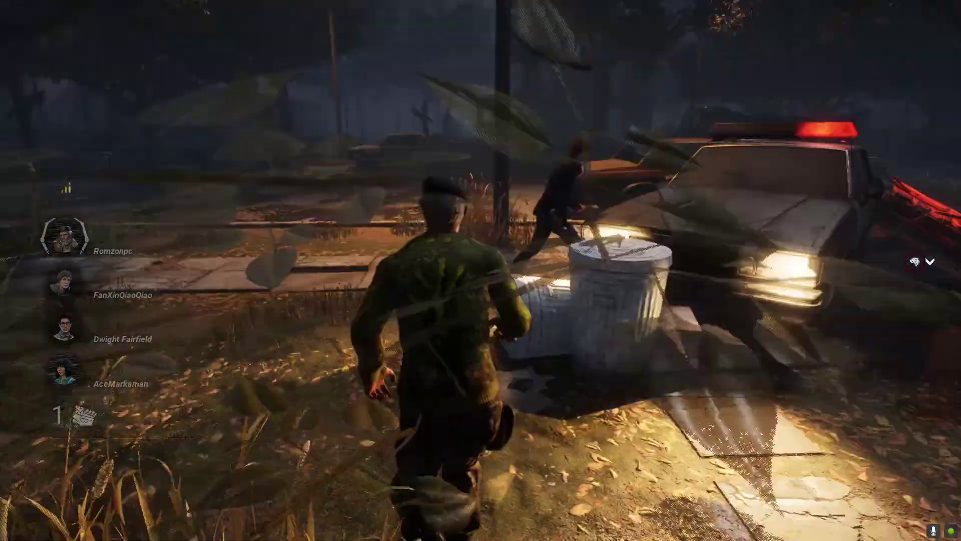
key("shift+w")
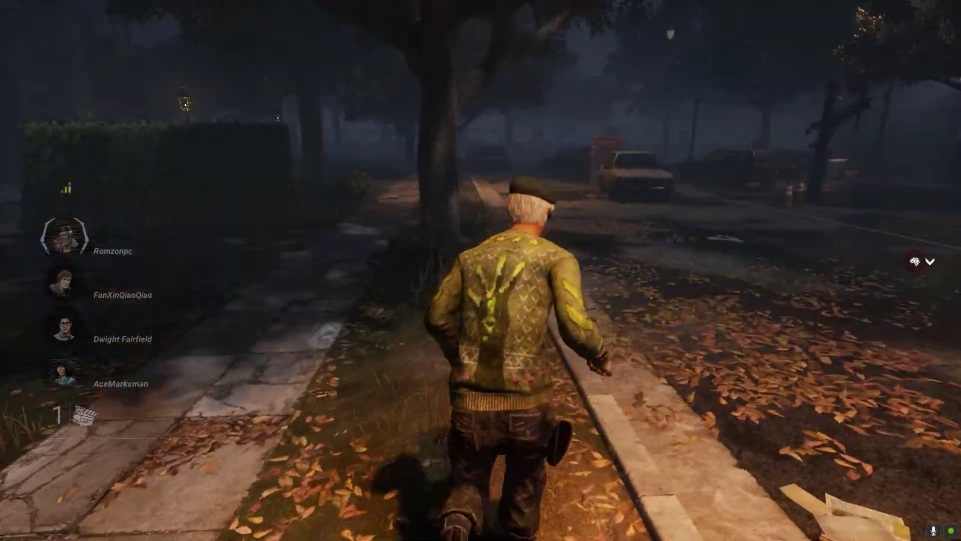
key("shift+w")
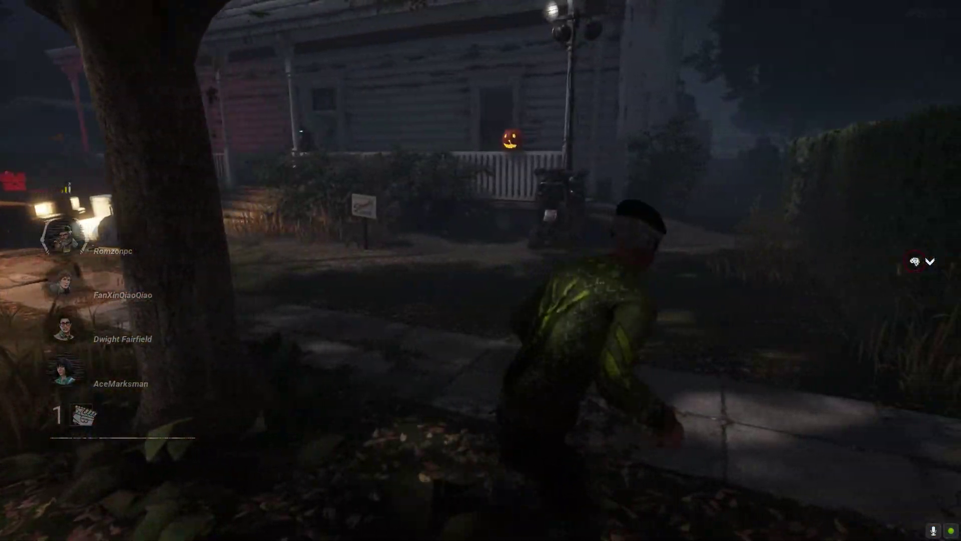
key("shift+w")
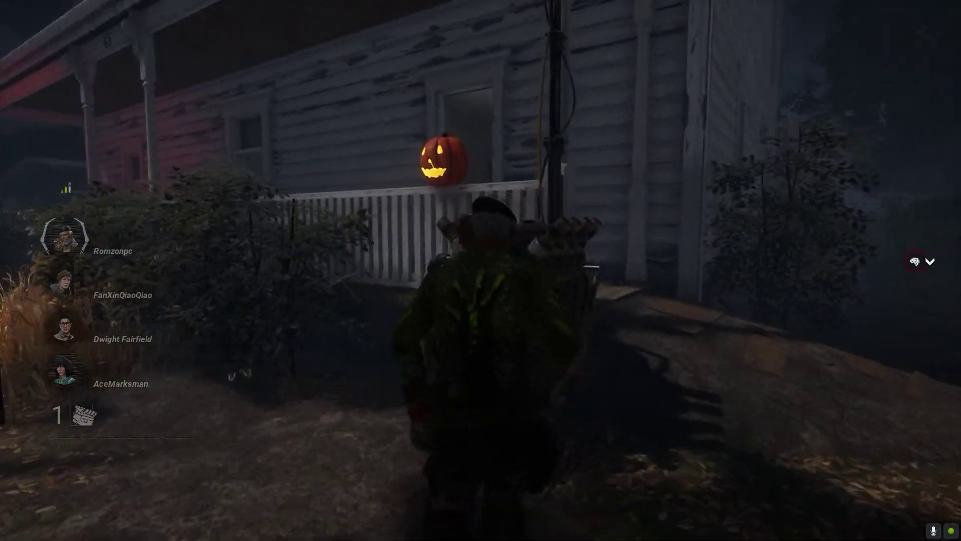
Step: Start repairing the generator and bring GeForce Experience's Drivers page to screen centre
left_click(481, 270)
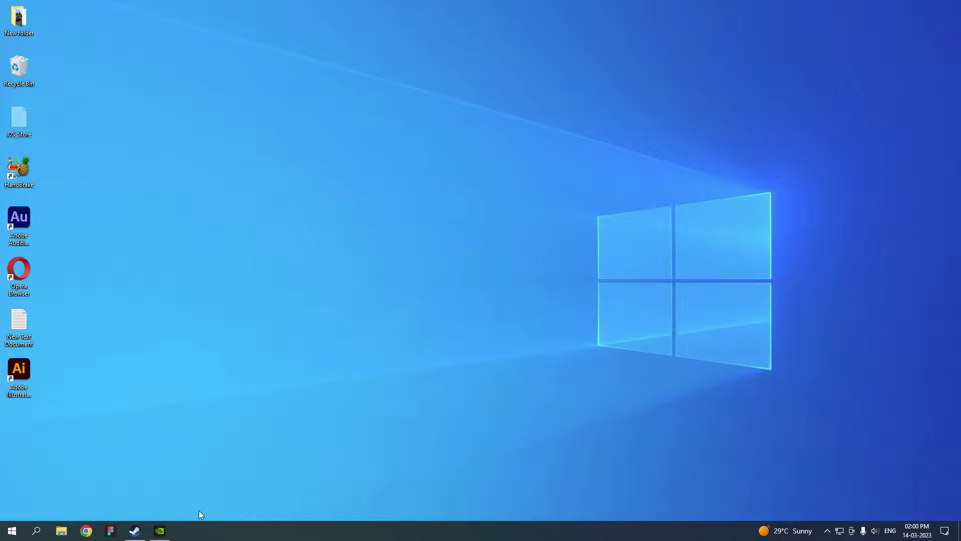
left_click(170, 537)
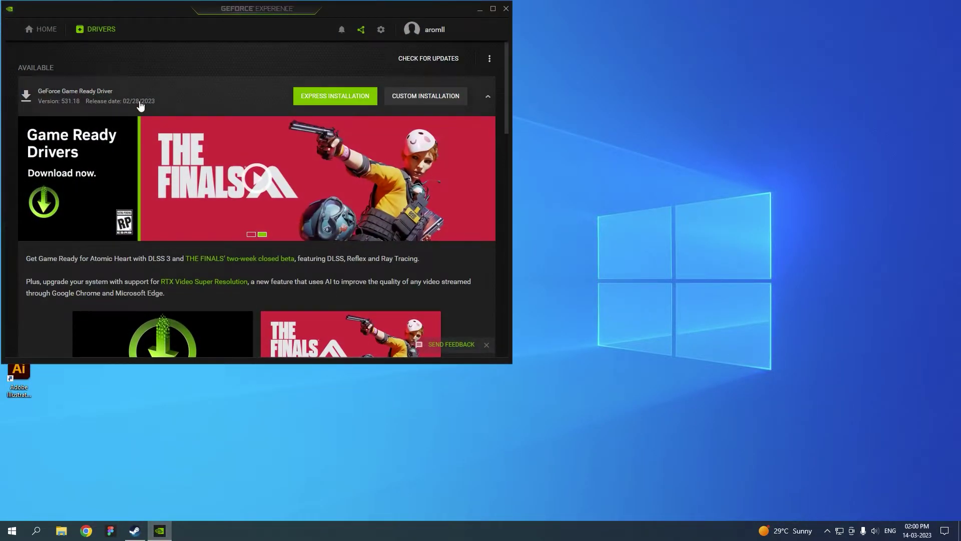
left_click_drag(364, 11, 517, 53)
Step: Start the express installation of Game Ready Driver 531.18, then minimise GeForce Experience
key("super")
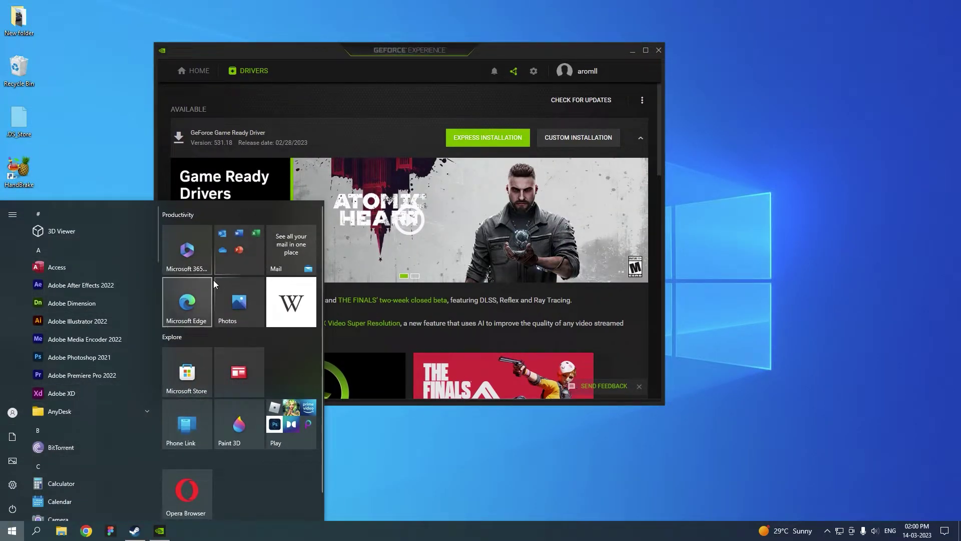
left_click(380, 86)
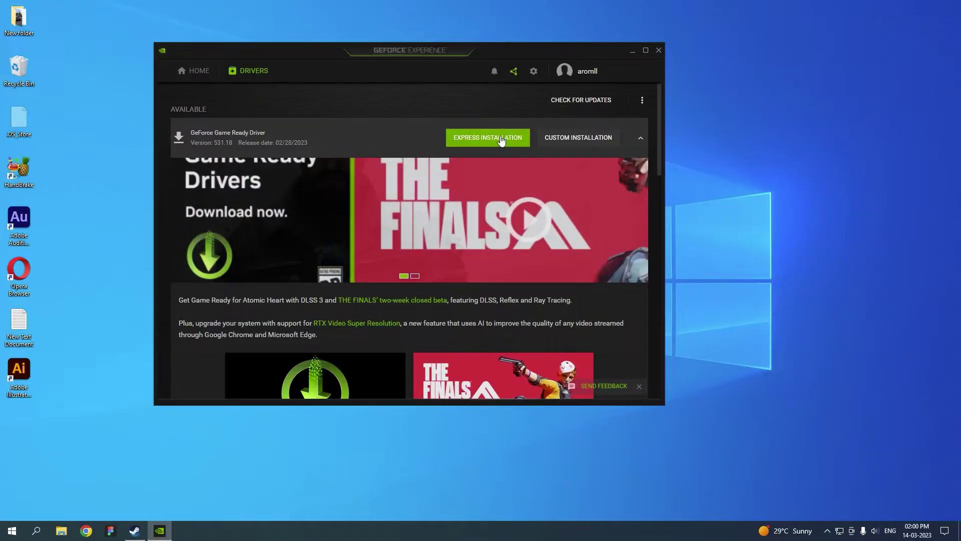
left_click(501, 141)
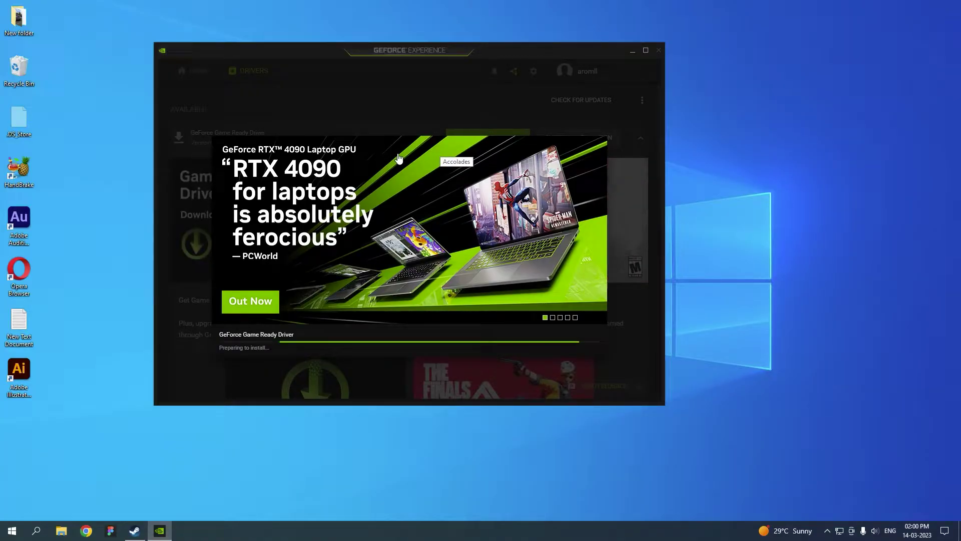
left_click(631, 51)
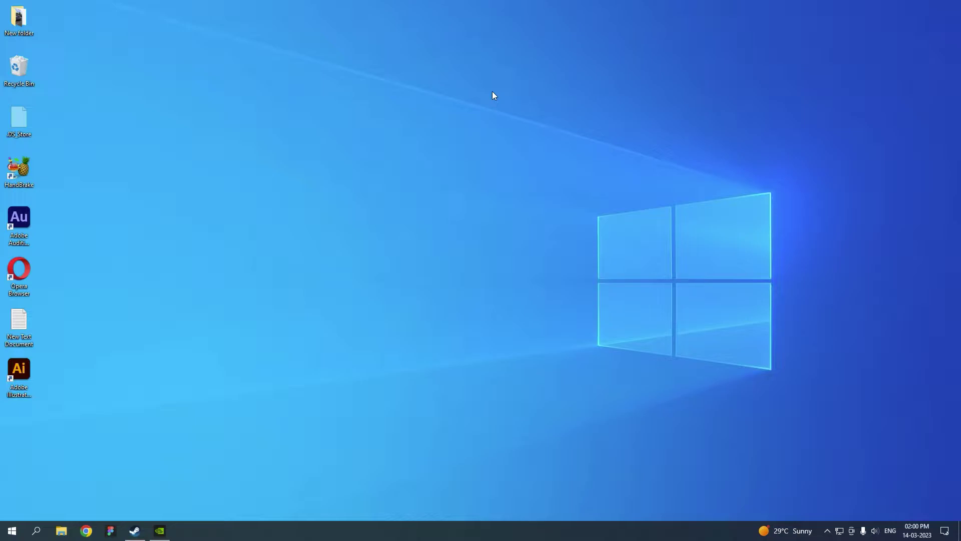
Step: Open Task Manager higher on screen, briefly bring up the Steam library, then hide Steam
key("ctrl+shift+Escape")
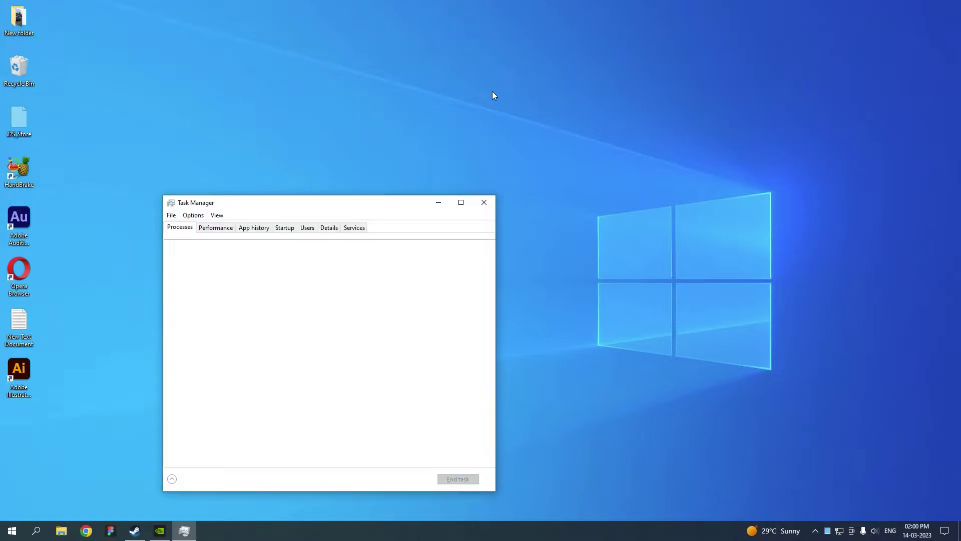
left_click_drag(359, 203, 371, 88)
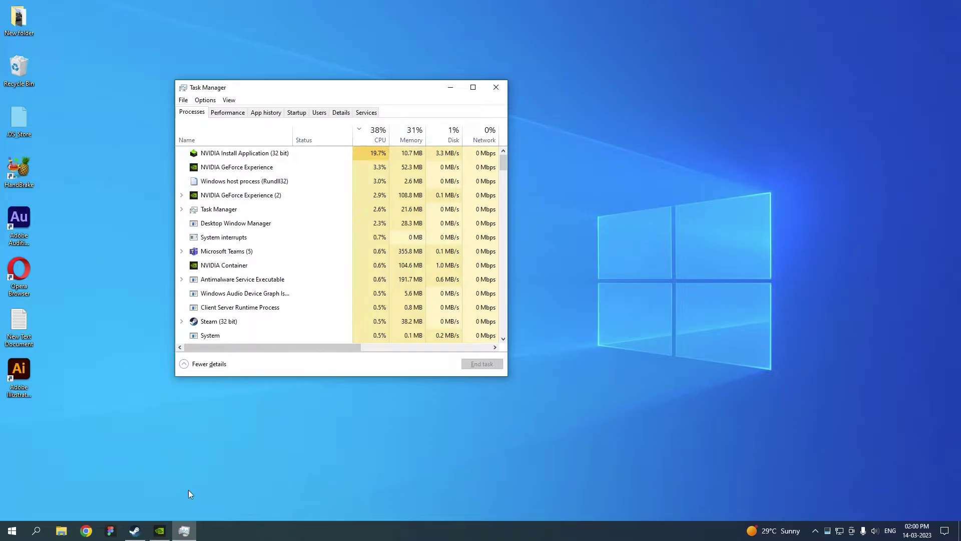
mouse_move(155, 537)
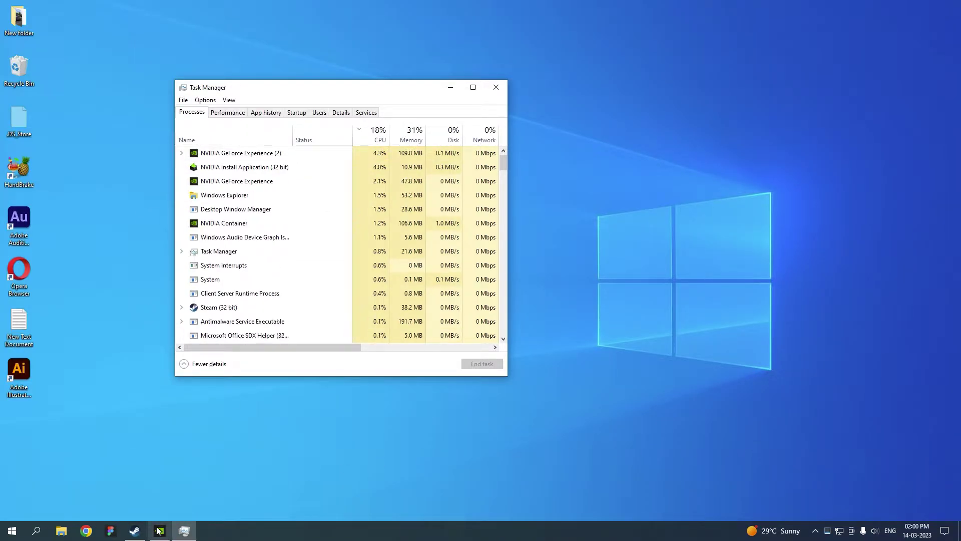
left_click(134, 530)
left_click(159, 530)
left_click(160, 531)
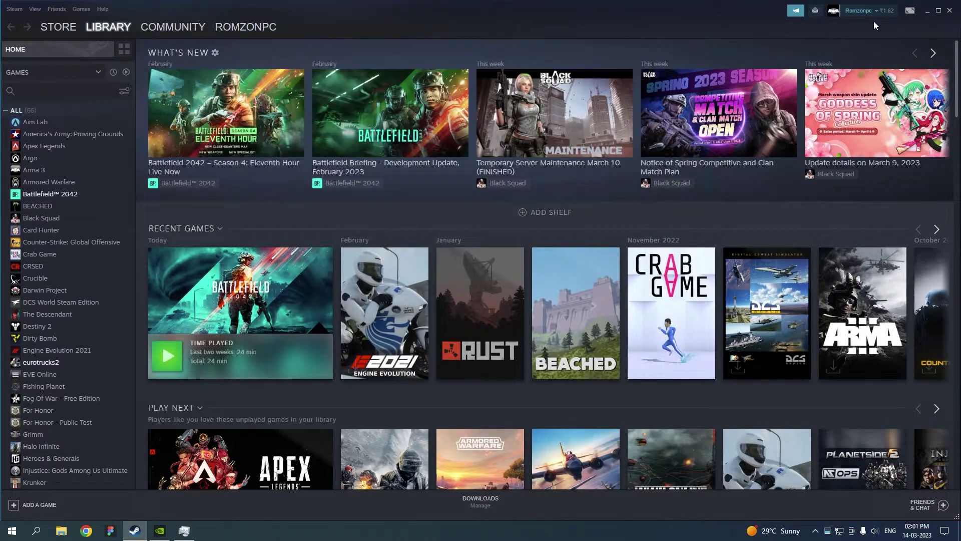
left_click(929, 12)
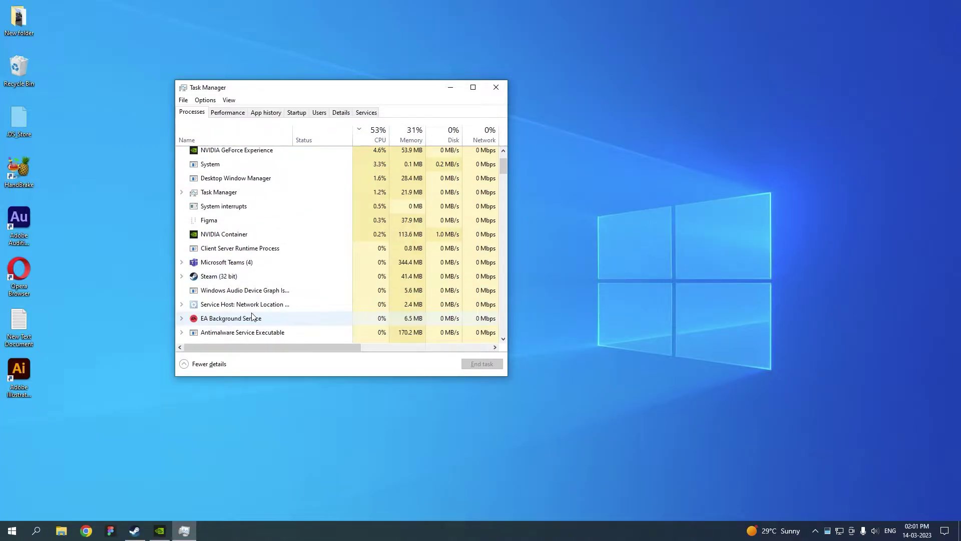
Step: End the EA Background Service and Microsoft Office Click-to-Run processes
scroll(251, 308, "down", 2)
scroll(235, 281, "down", 3)
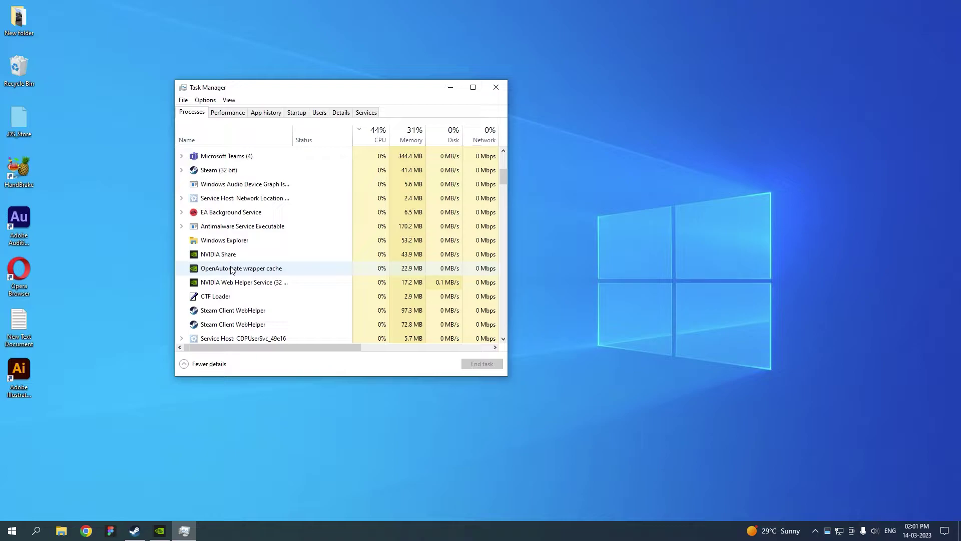
scroll(234, 269, "up", 5)
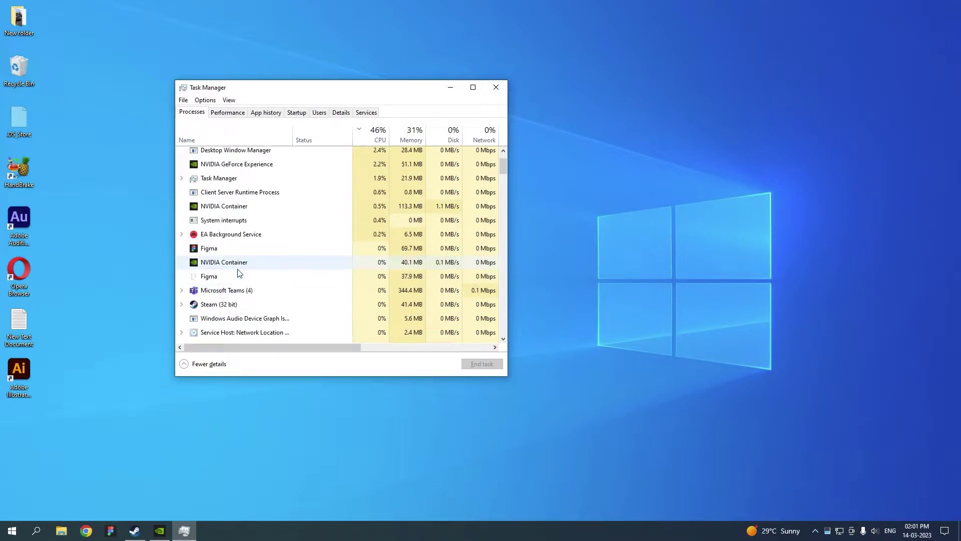
right_click(232, 237)
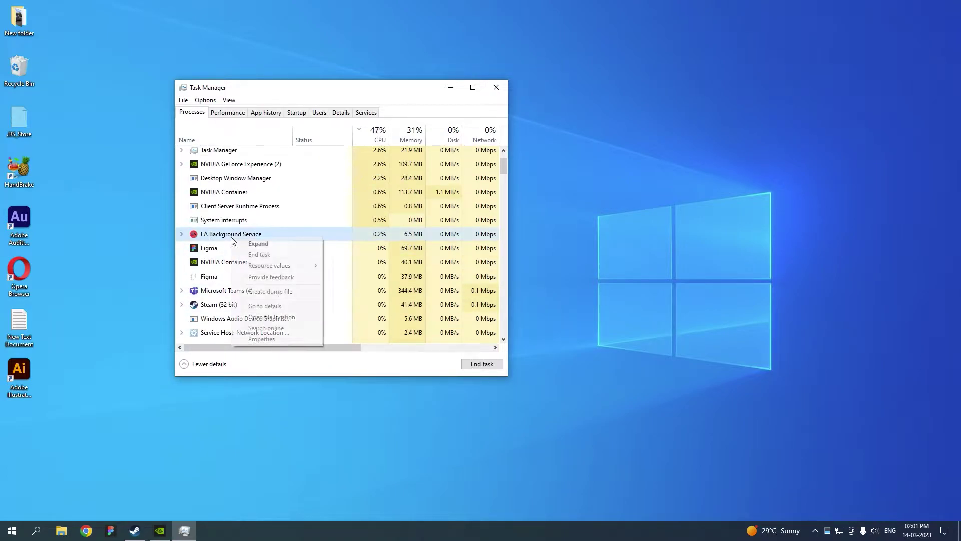
left_click(270, 254)
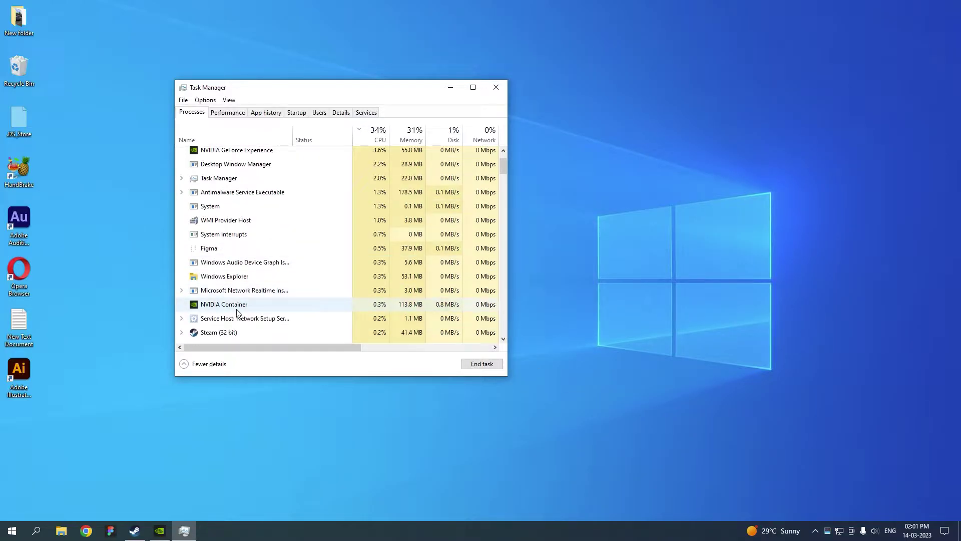
scroll(238, 313, "down", 2)
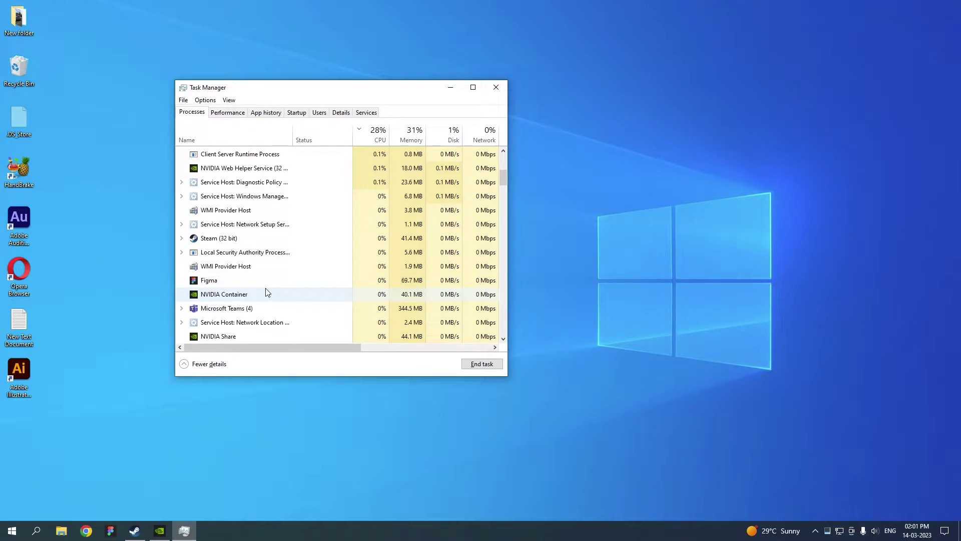
right_click(224, 281)
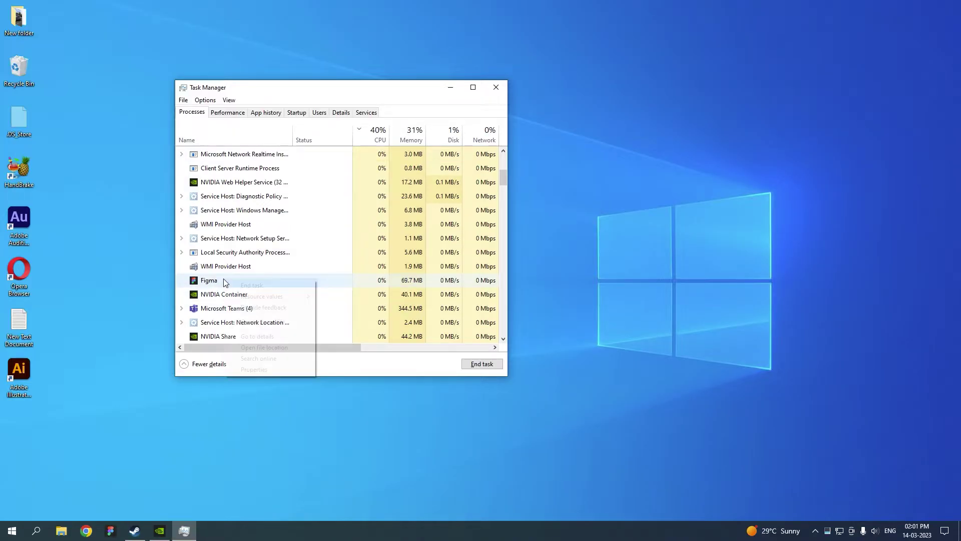
left_click(252, 275)
scroll(281, 234, "down", 4)
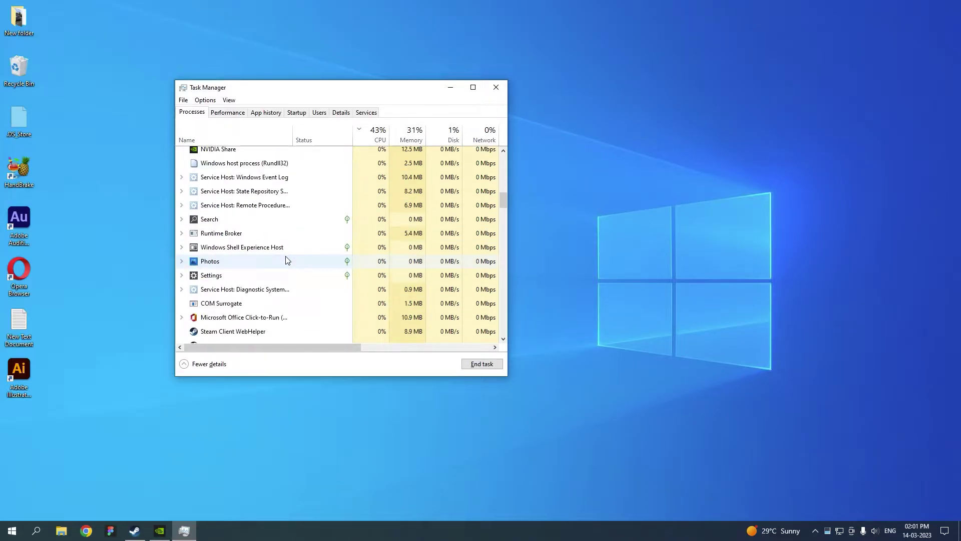
scroll(286, 259, "down", 2)
right_click(225, 230)
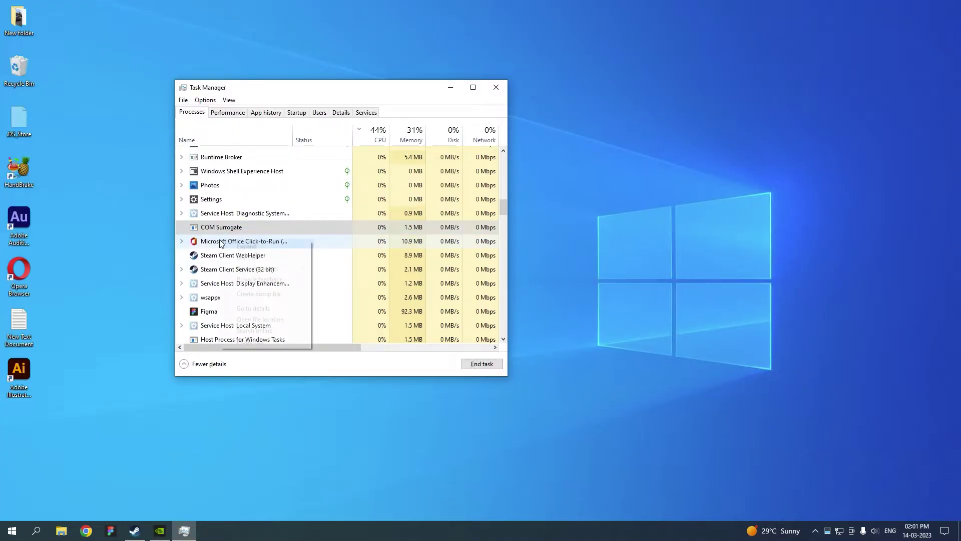
left_click(251, 258)
Step: End the Figma and AnyDesk background processes
scroll(288, 288, "down", 2)
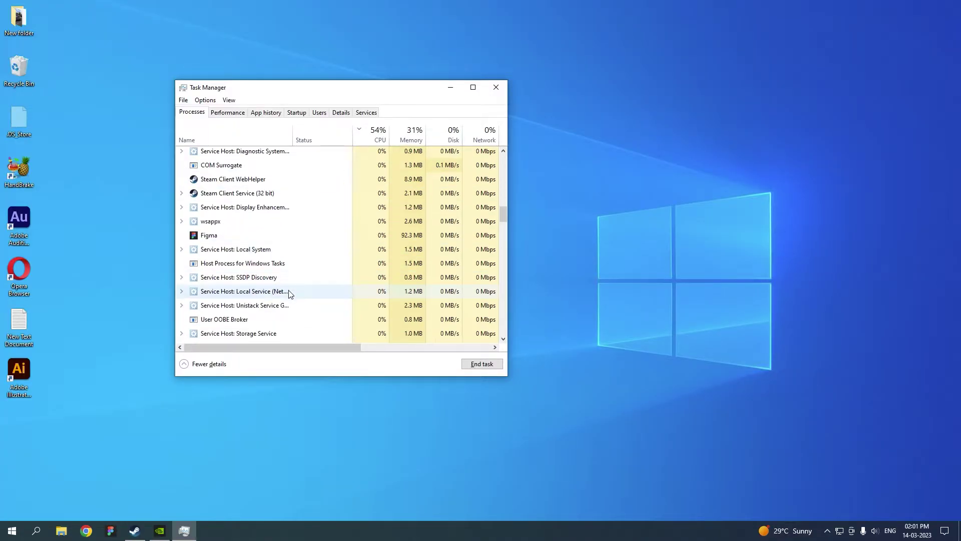
right_click(210, 236)
left_click(231, 245)
scroll(324, 278, "down", 3)
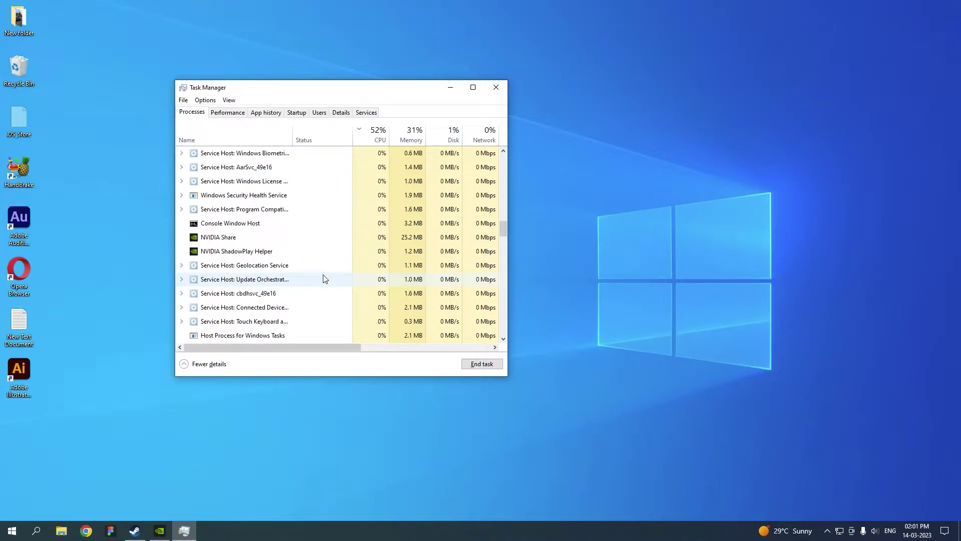
scroll(294, 263, "down", 8)
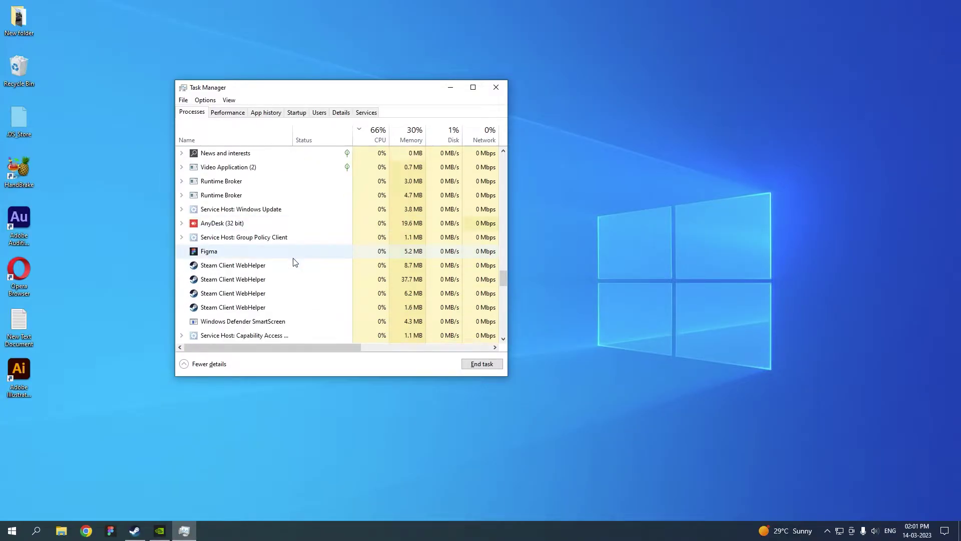
scroll(294, 263, "down", 1)
right_click(219, 212)
left_click(256, 230)
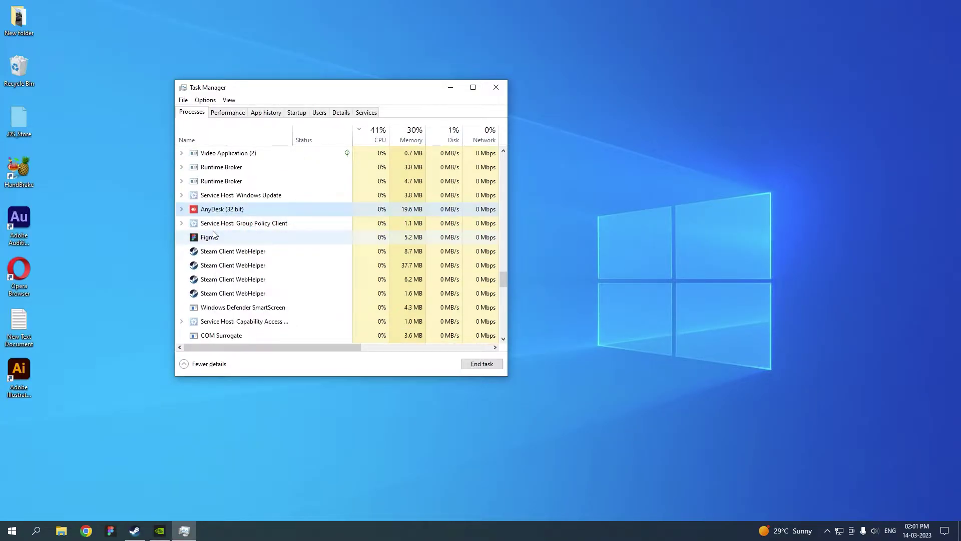
right_click(214, 227)
left_click(231, 237)
Step: Check the hidden system tray apps, then sort the processes by memory use
scroll(238, 271, "down", 3)
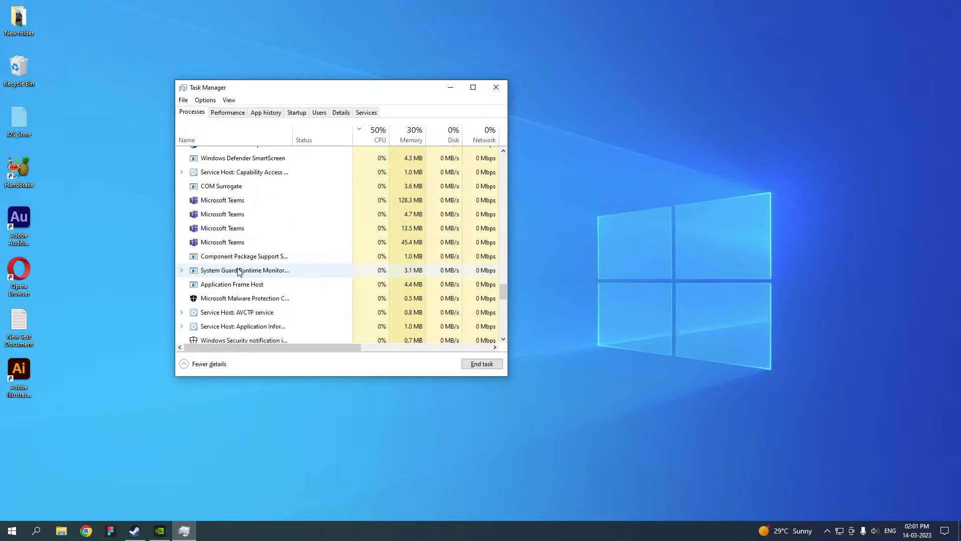
scroll(239, 271, "down", 10)
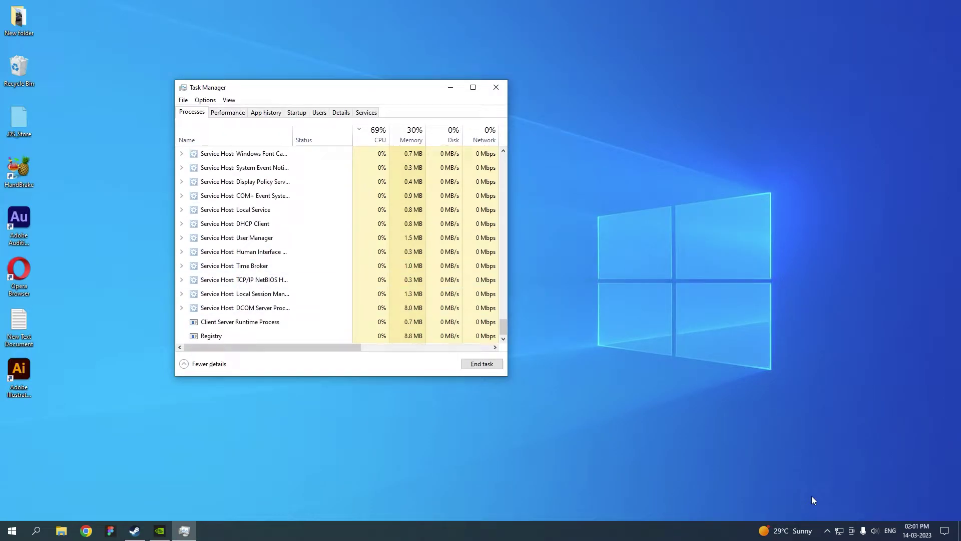
left_click(827, 531)
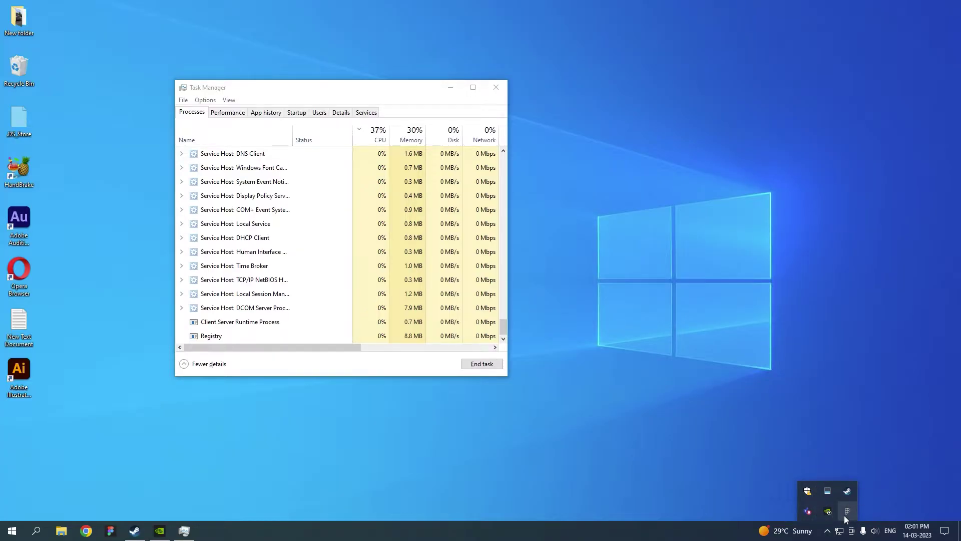
left_click(277, 231)
scroll(284, 271, "up", 5)
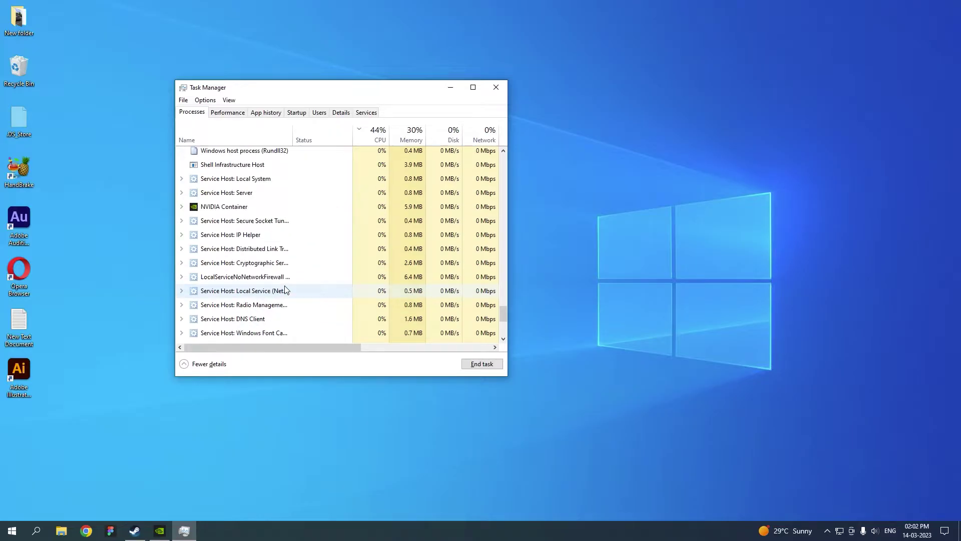
left_click(415, 139)
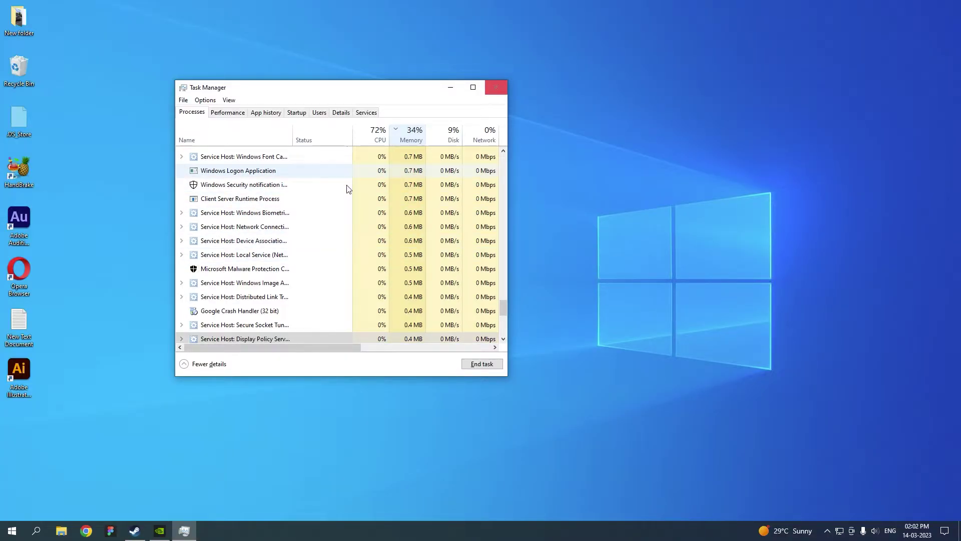
Step: Close Task Manager and launch NVIDIA Control Panel from the desktop menu
left_click(495, 88)
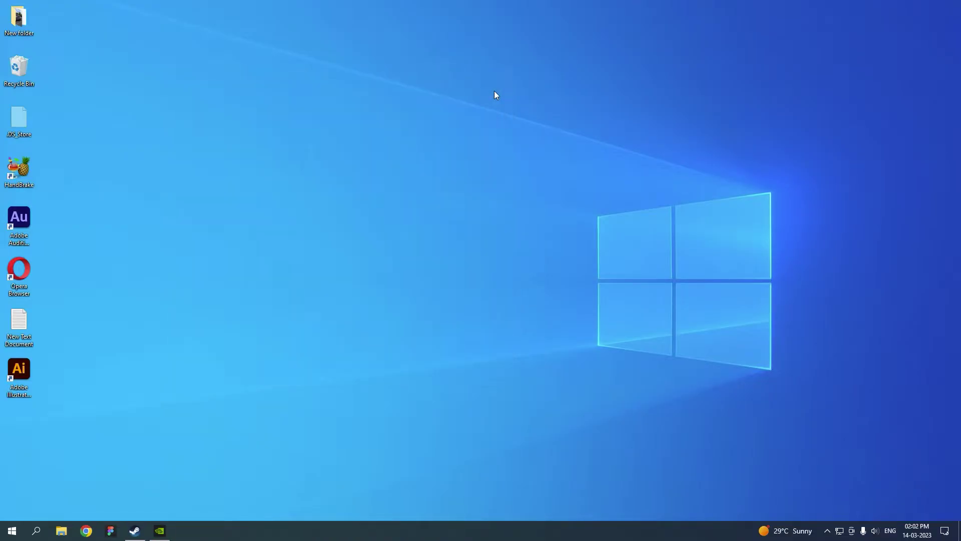
right_click(494, 92)
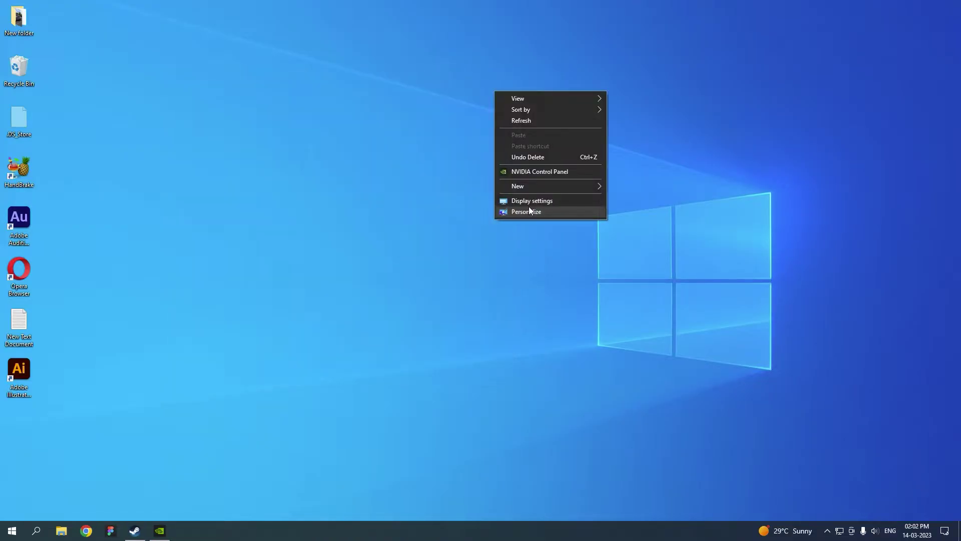
left_click(515, 173)
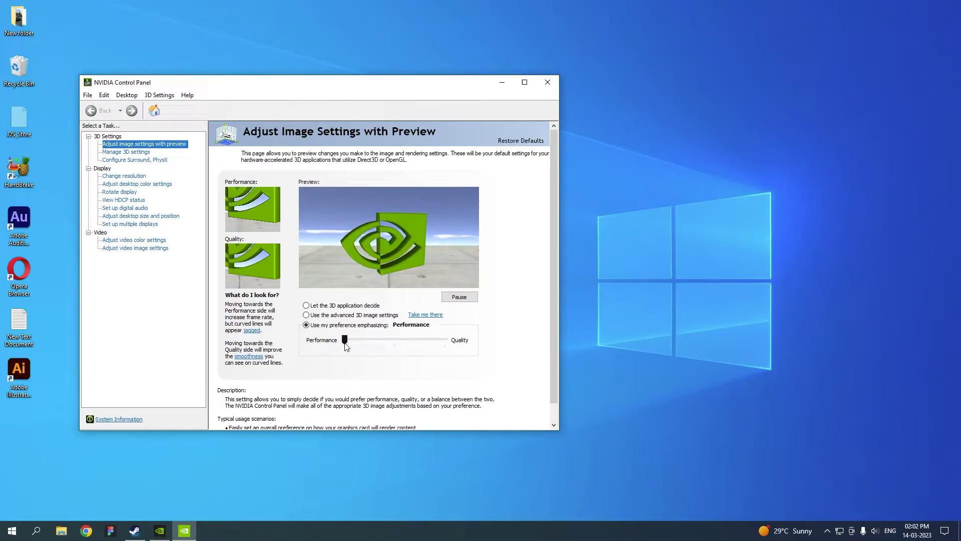
Step: Set the image settings preference to Performance and minimise GeForce Experience
left_click(375, 339)
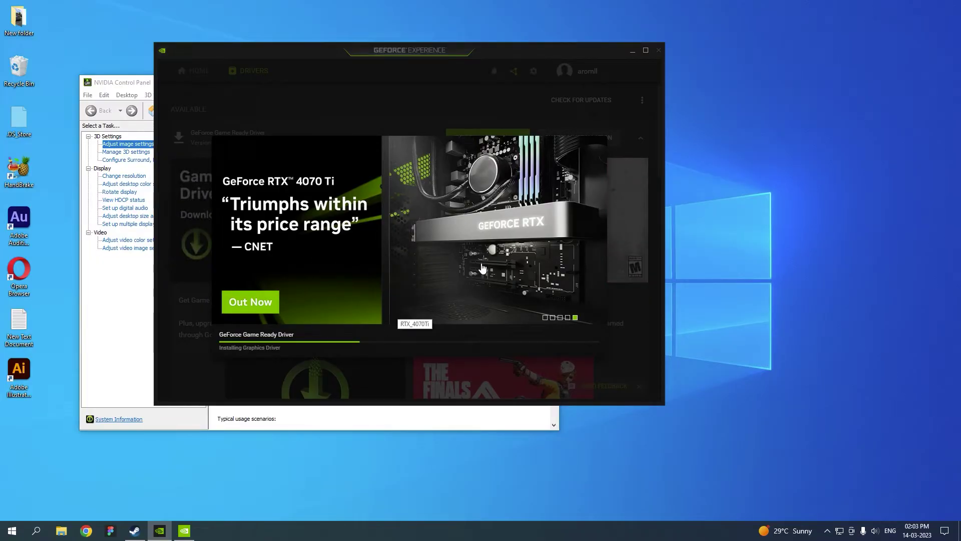
left_click(635, 52)
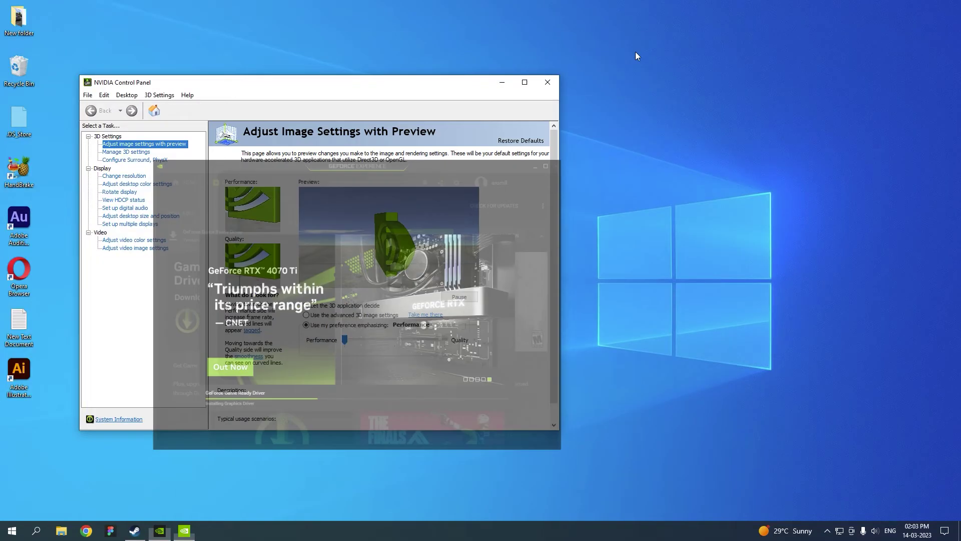
left_click_drag(305, 88, 573, 83)
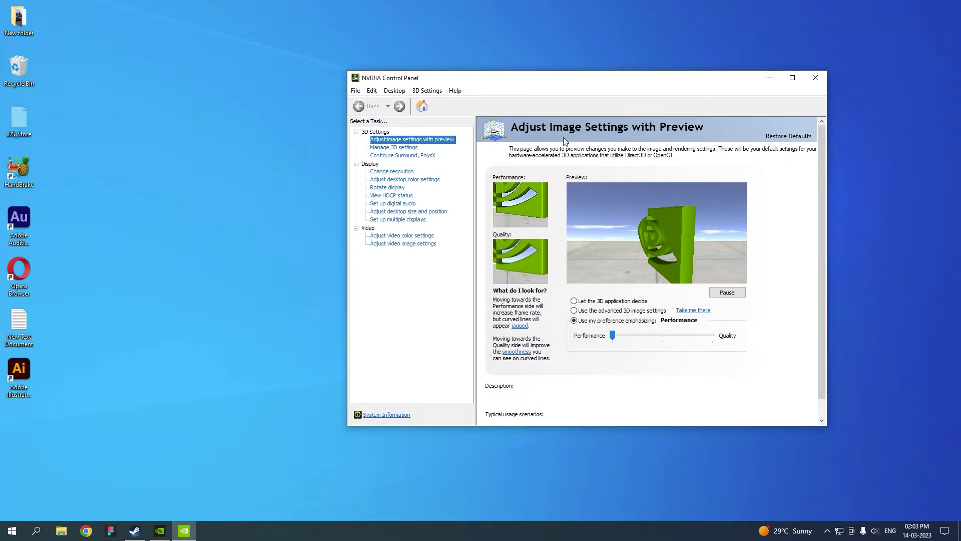
Step: Reopen Task Manager with Ctrl+Shift+Esc, scroll its process list, then close the window
left_click(197, 154)
right_click(197, 153)
key("ctrl+shift+Escape")
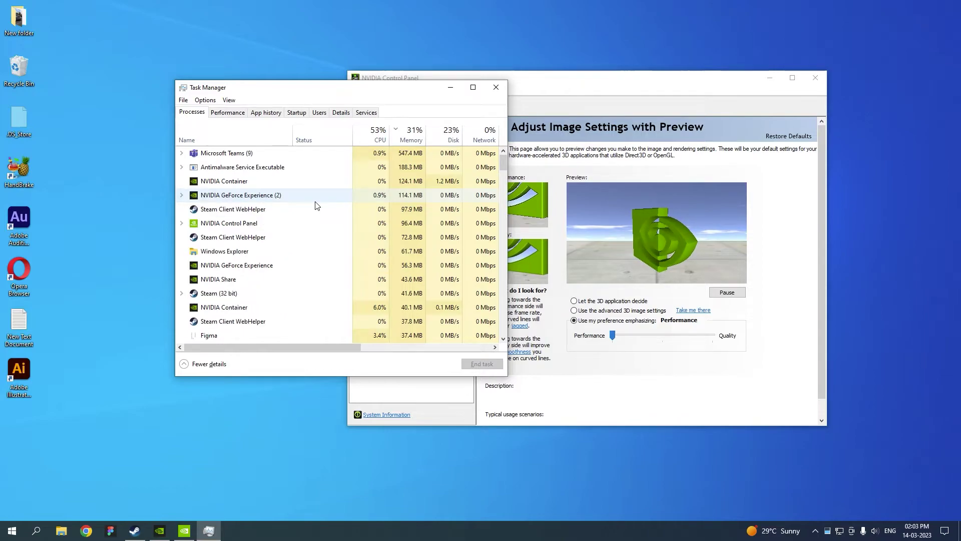
scroll(315, 207, "down", 2)
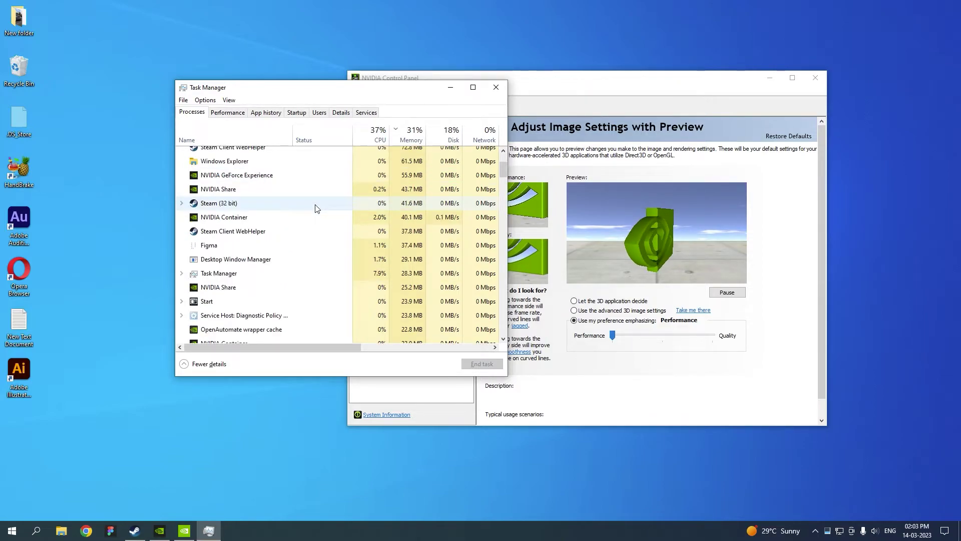
scroll(315, 208, "down", 2)
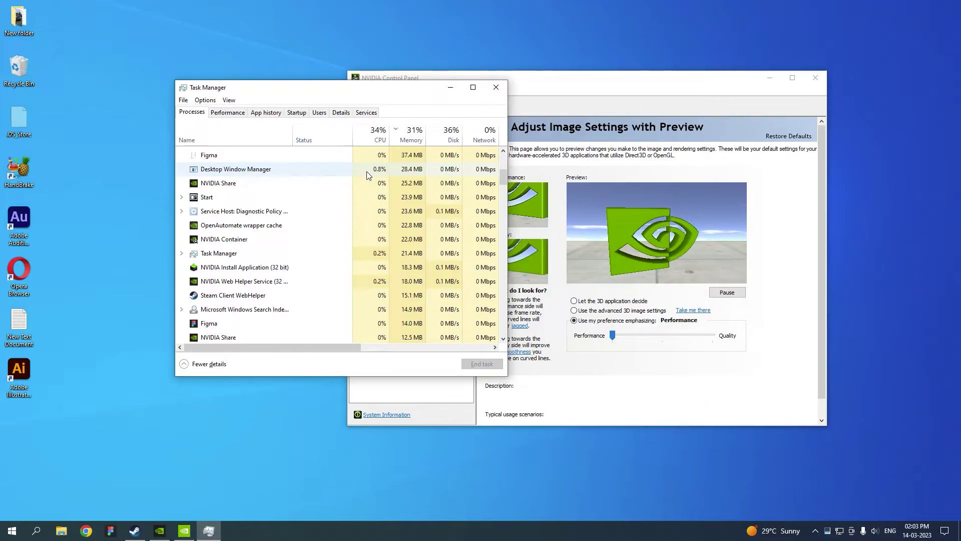
left_click(496, 87)
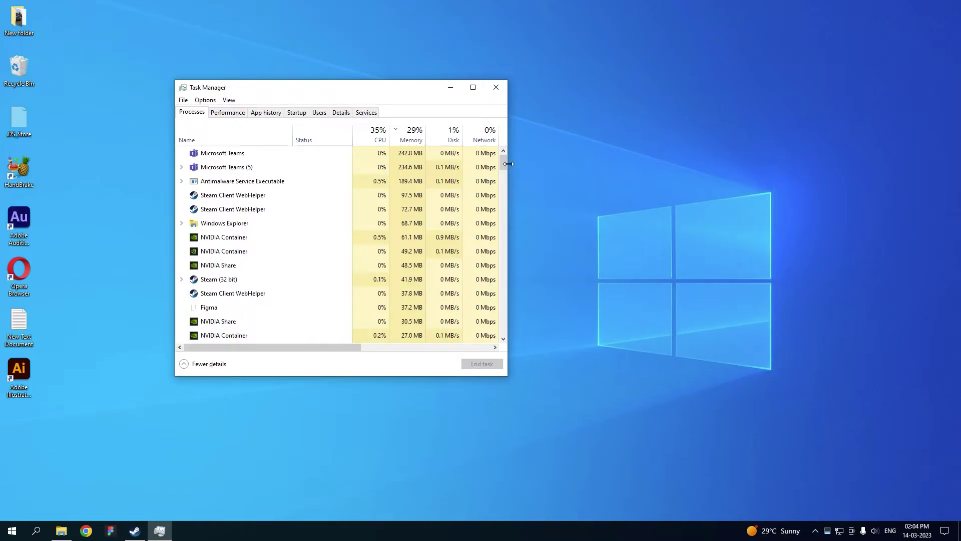
Step: Widen Task Manager to reveal the GPU and power usage columns
left_click_drag(508, 164, 736, 222)
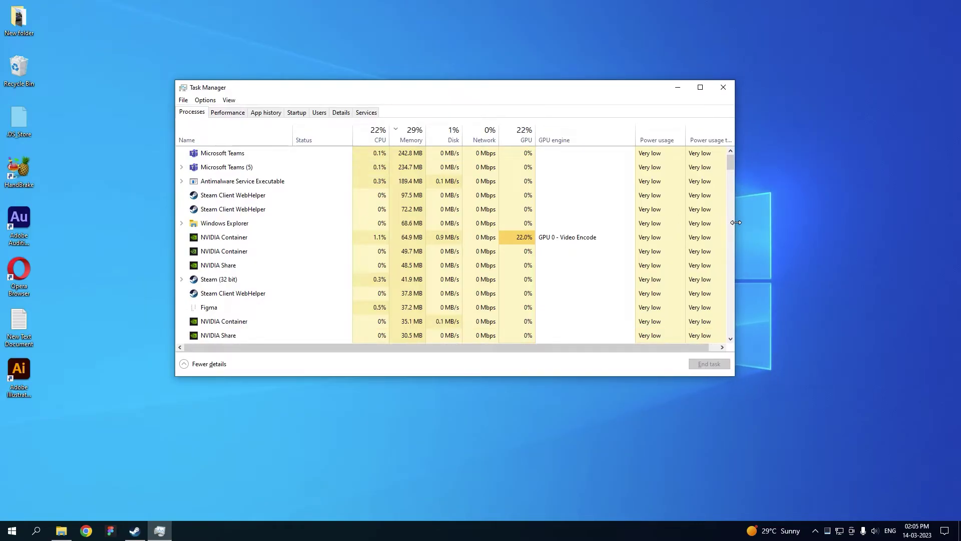
scroll(562, 197, "down", 1)
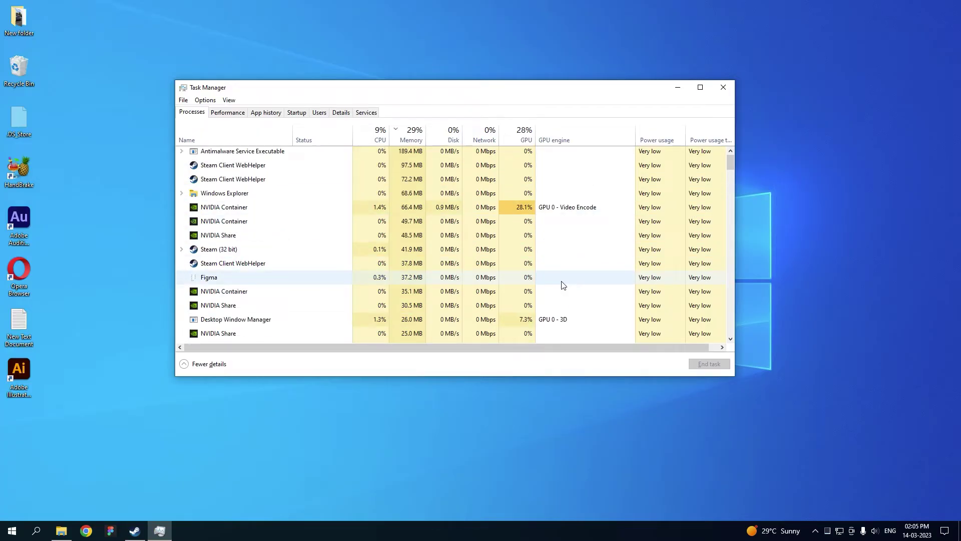
scroll(563, 285, "up", 1)
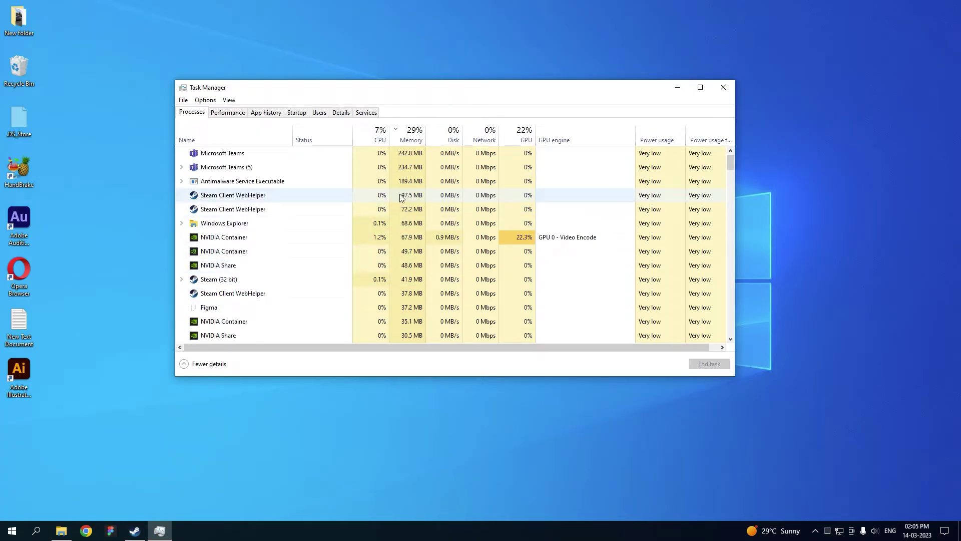
scroll(422, 266, "down", 2)
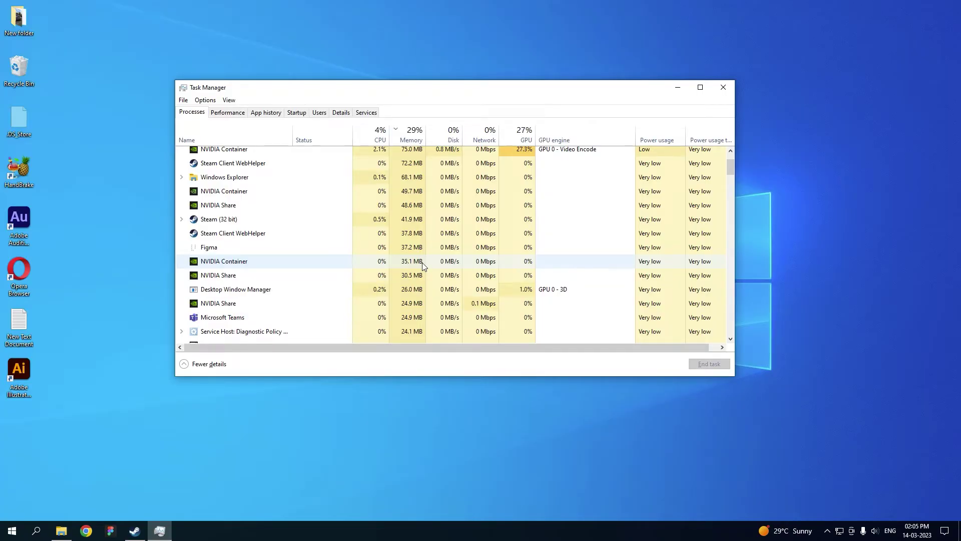
scroll(300, 244, "down", 2)
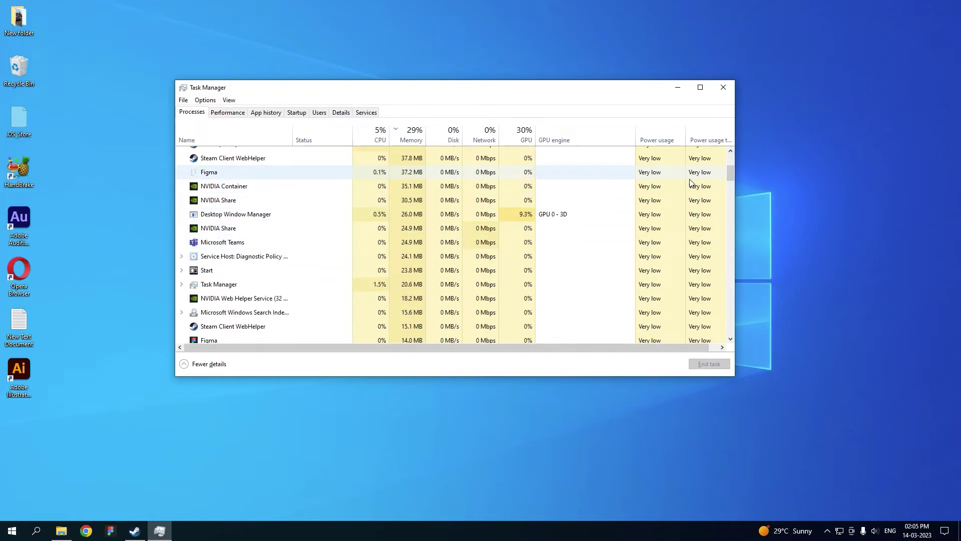
left_click_drag(732, 176, 731, 199)
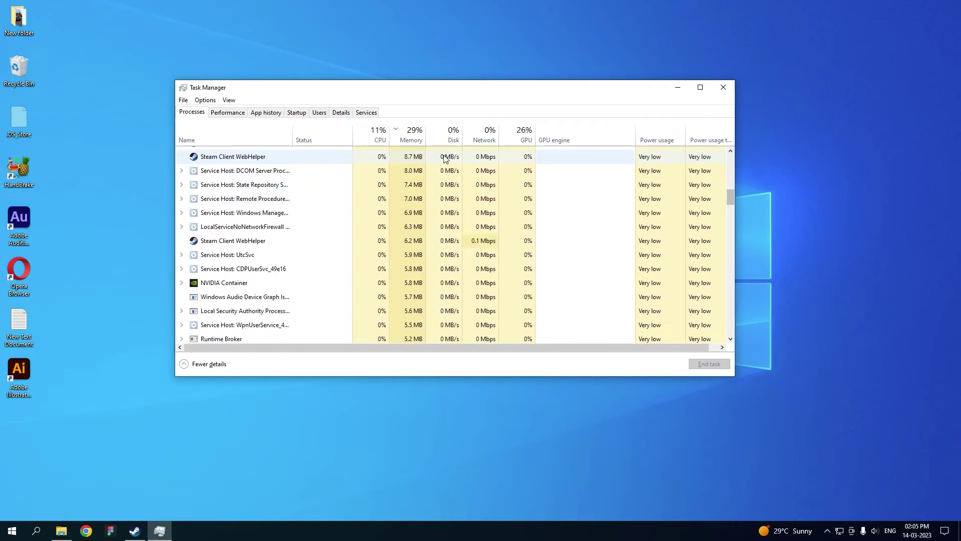
Step: Sort the process list by CPU use
left_click(376, 141)
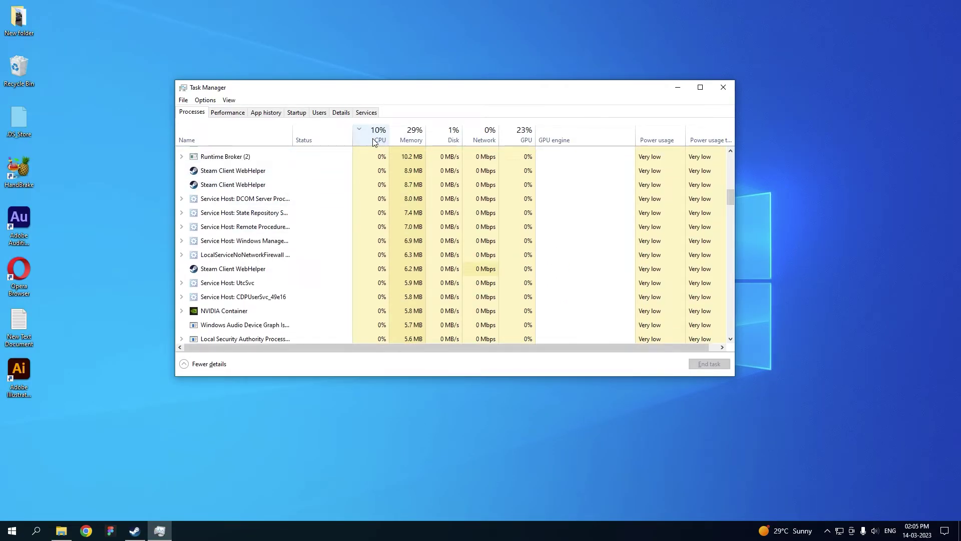
left_click(403, 138)
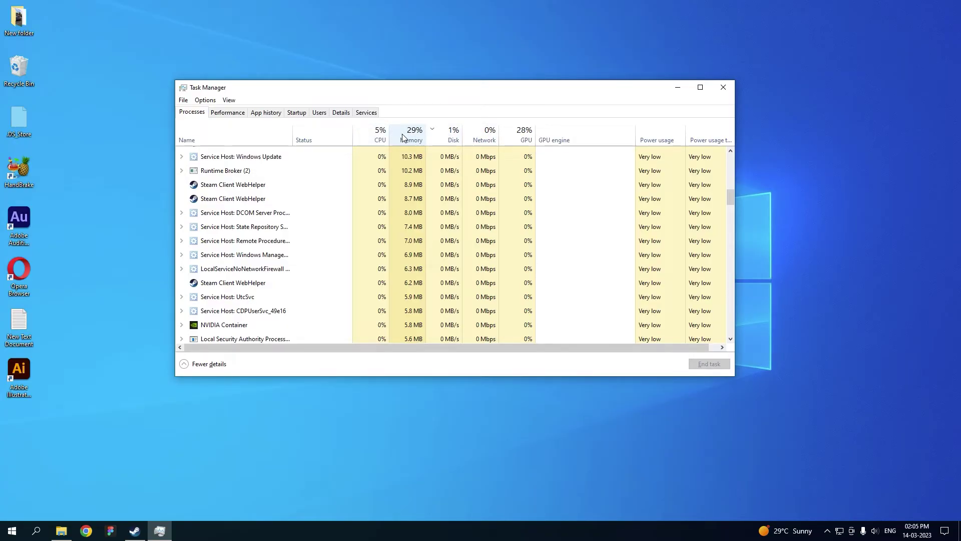
left_click(378, 138)
left_click_drag(730, 192, 720, 152)
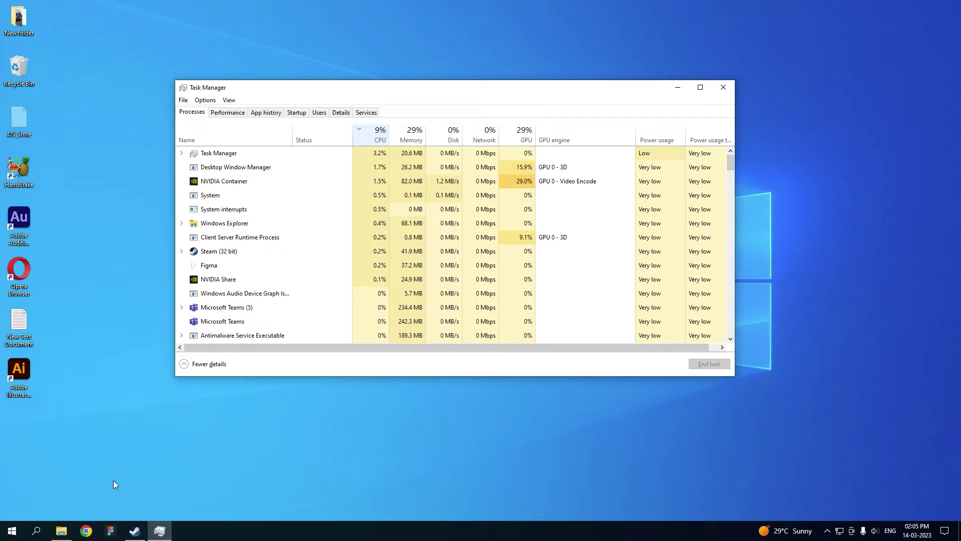
Step: Launch GeForce Experience from Start search, check driver 531.18 on the Drivers page, then close it
left_click(12, 530)
type("ge")
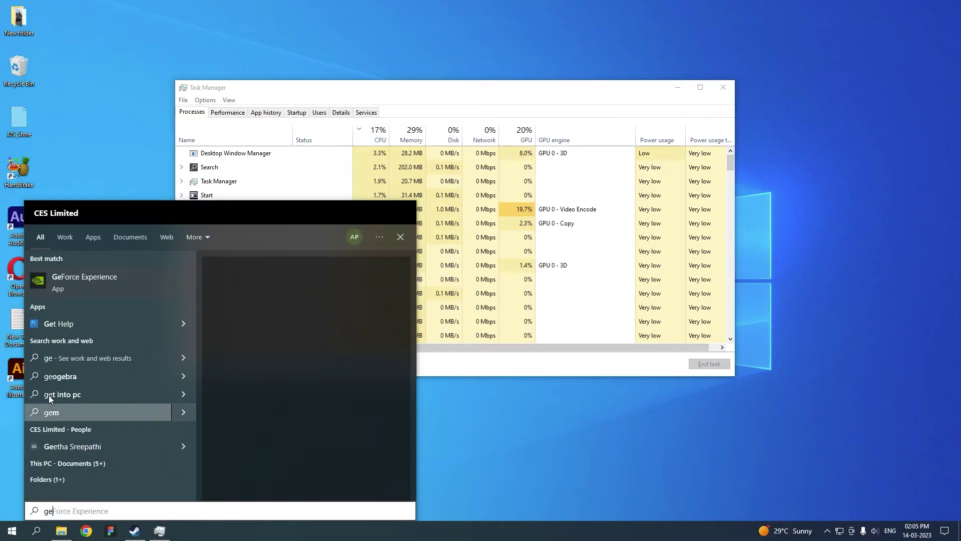
left_click(91, 283)
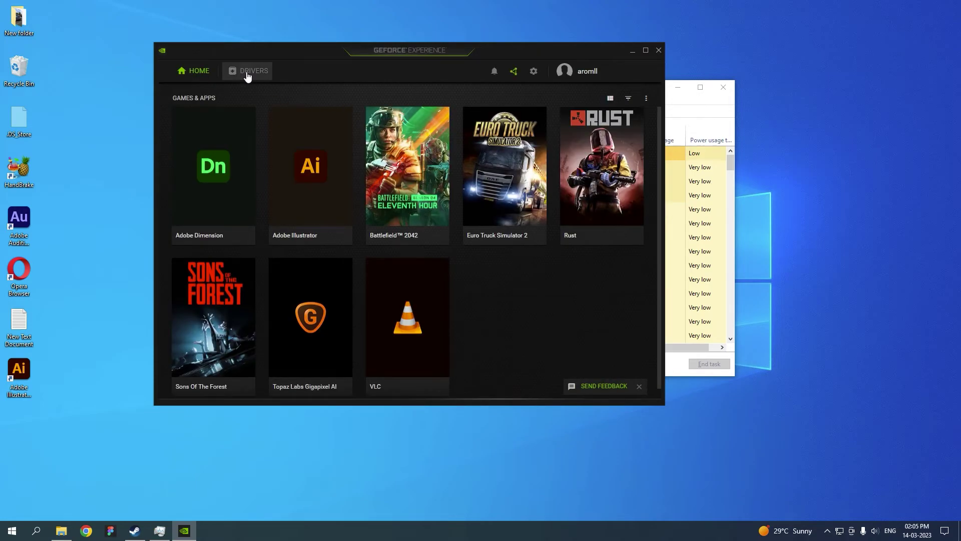
left_click(247, 73)
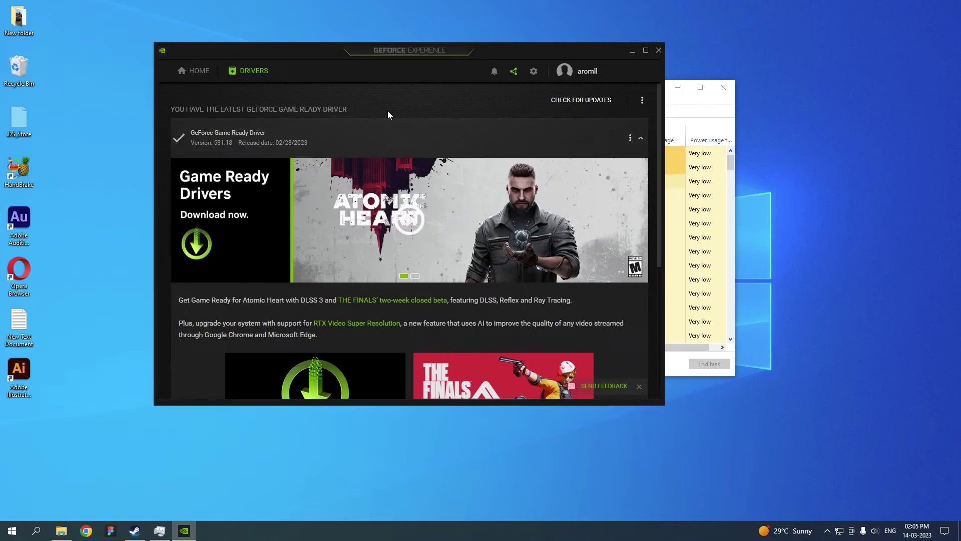
left_click(659, 50)
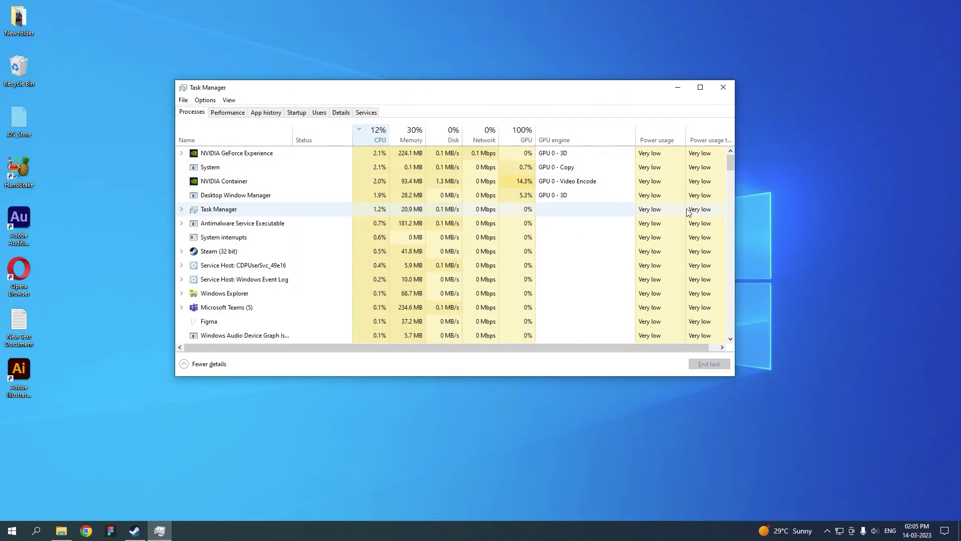
scroll(285, 265, "down", 3)
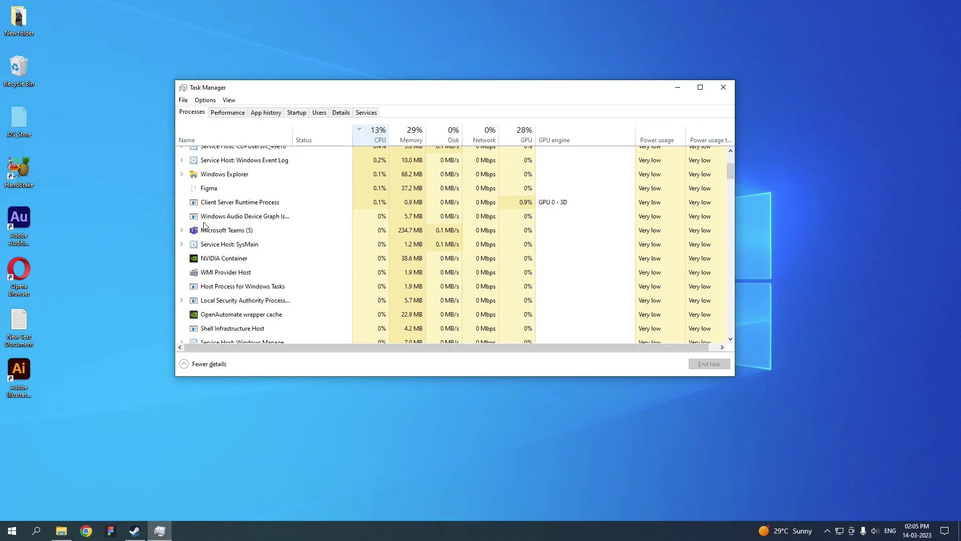
scroll(251, 263, "down", 5)
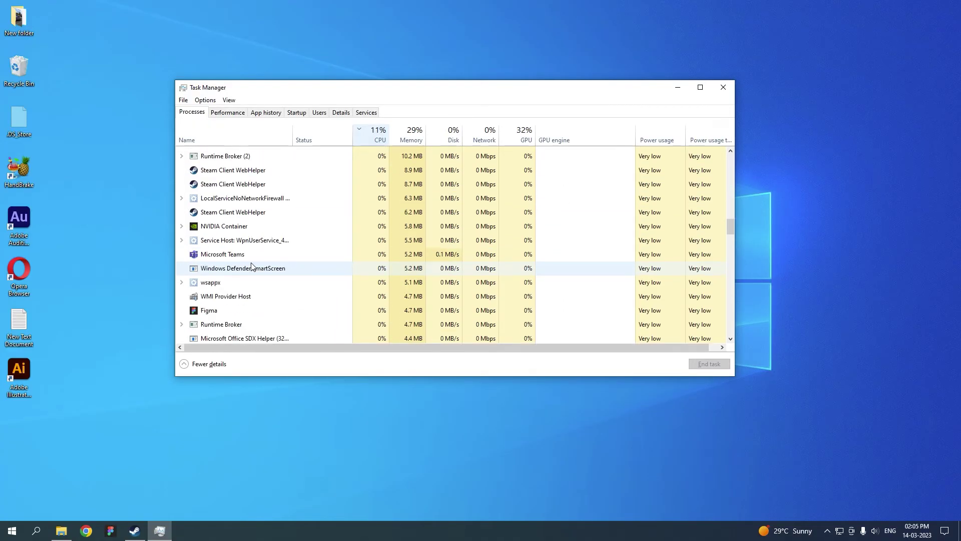
scroll(252, 266, "down", 4)
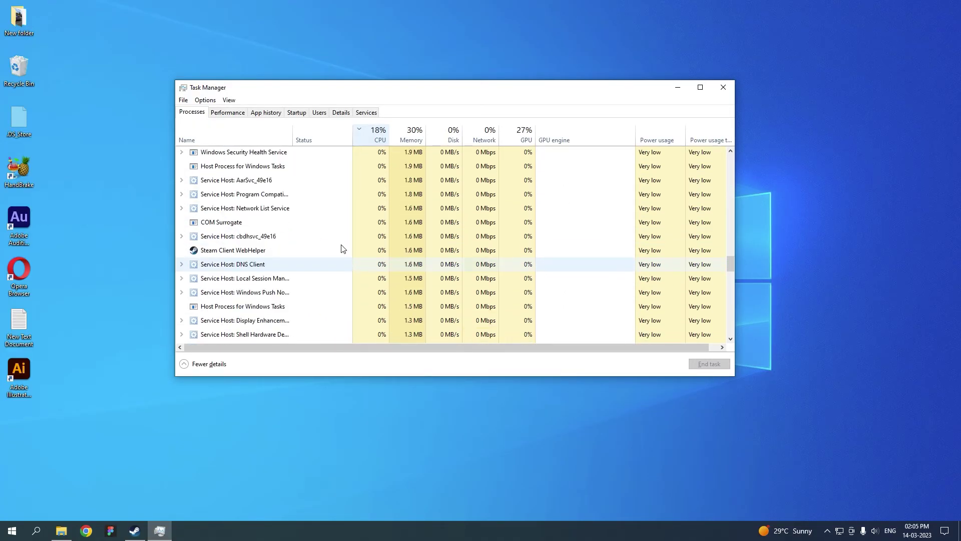